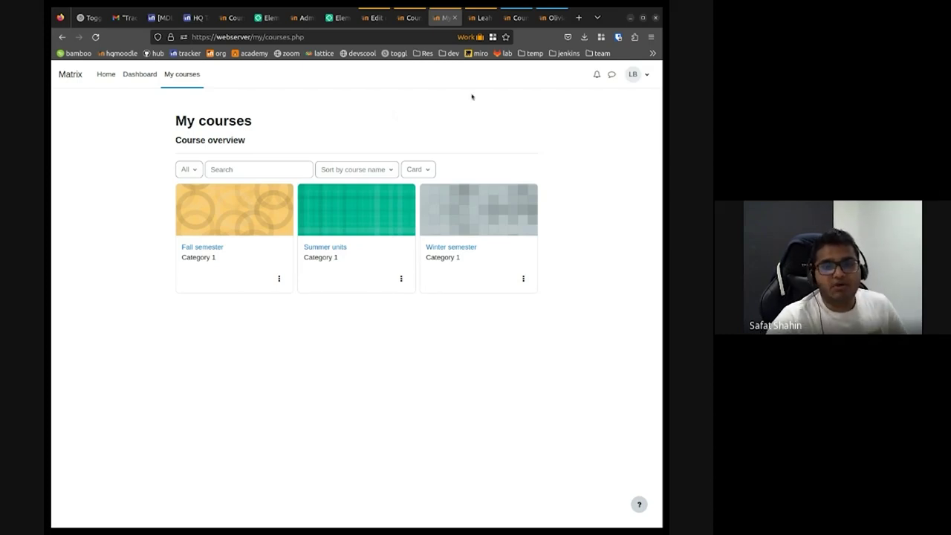
Open the Winter semester participants list: one teacher and two students, all Active.
{"action": "left_click", "coordinate": [471, 19]}
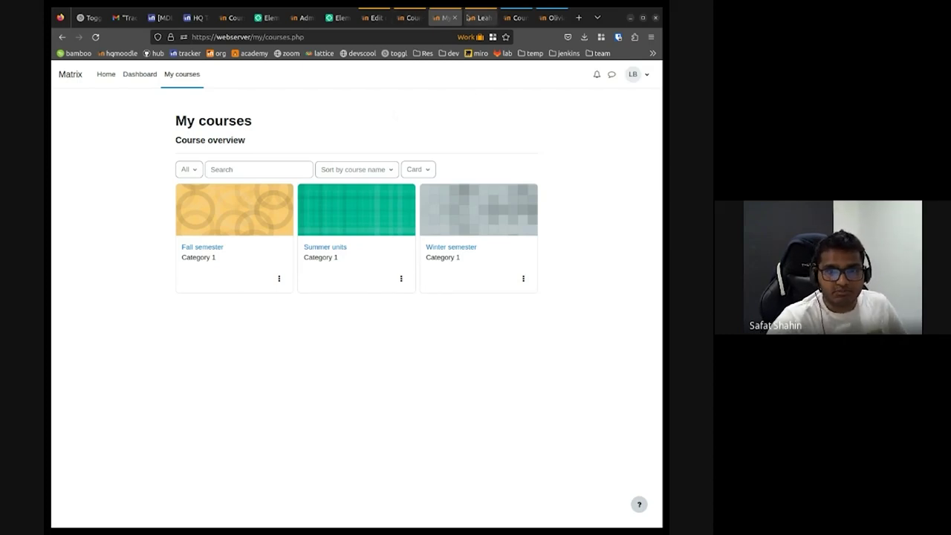
{"action": "left_click", "coordinate": [444, 18]}
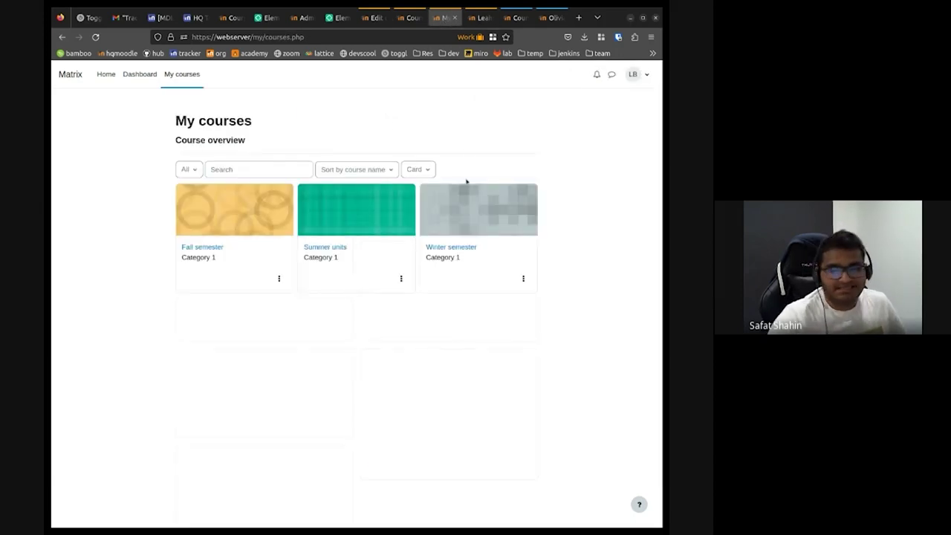
{"action": "left_click", "coordinate": [461, 249]}
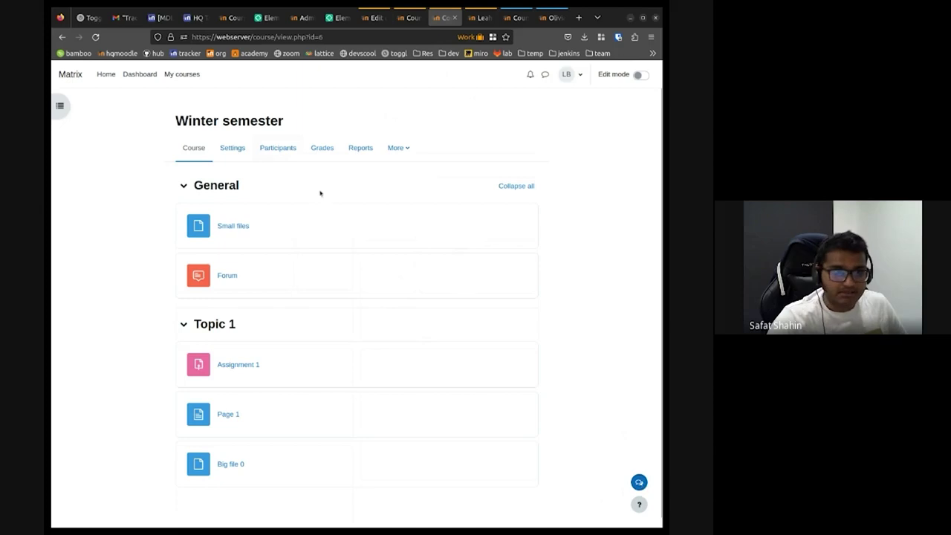
{"action": "left_click", "coordinate": [276, 147]}
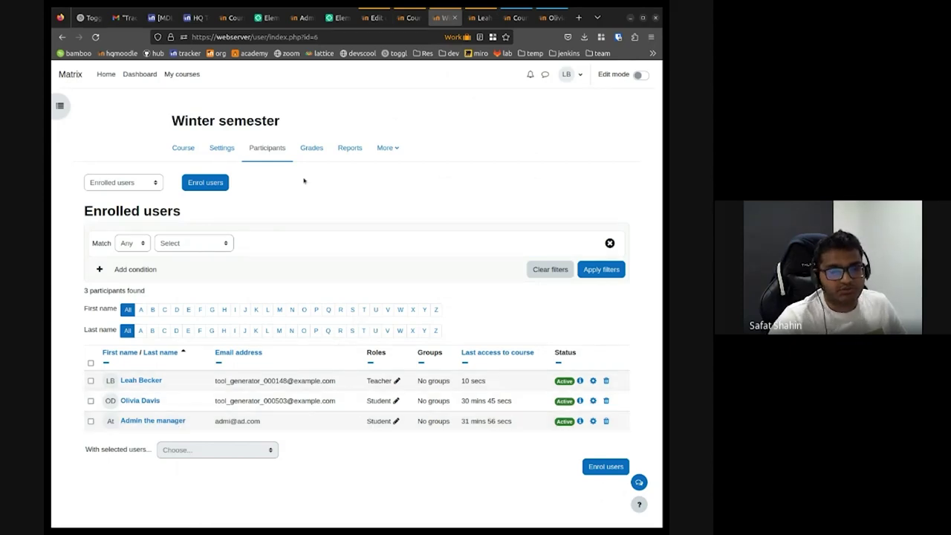
{"action": "left_click", "coordinate": [639, 482]}
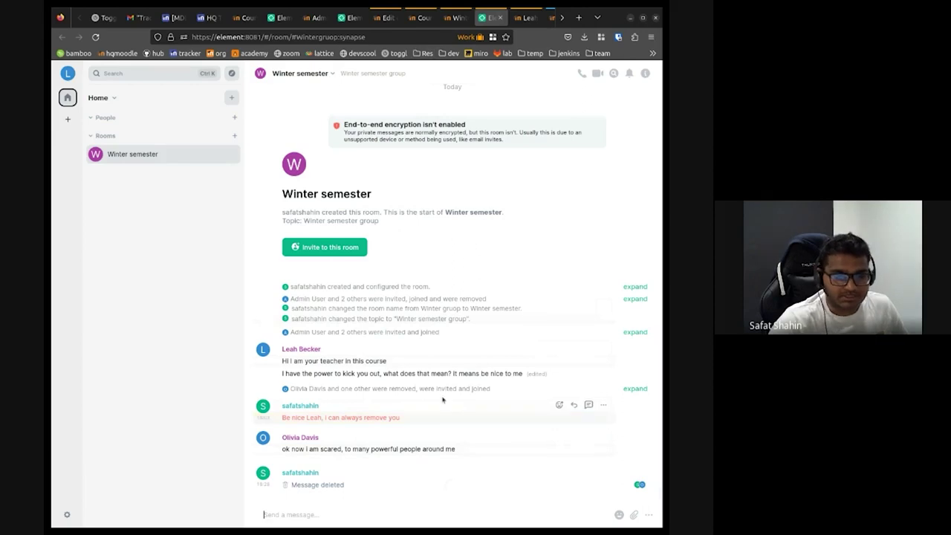
{"action": "key", "text": "ctrl+Page_Up"}
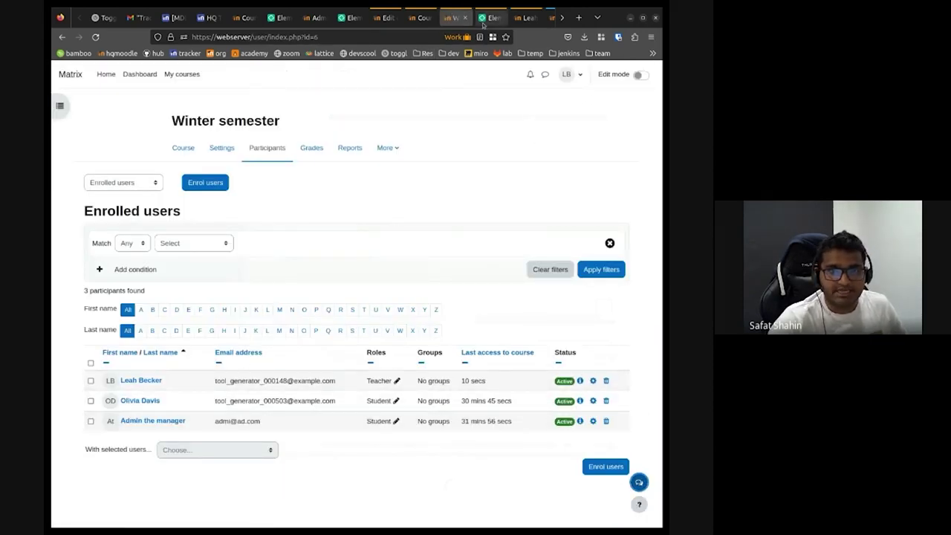
In the student's session, enter Winter semester and launch its 'Winter semester group' chat room.
{"action": "scroll", "coordinate": [482, 23], "scroll_direction": "down", "scroll_amount": 2}
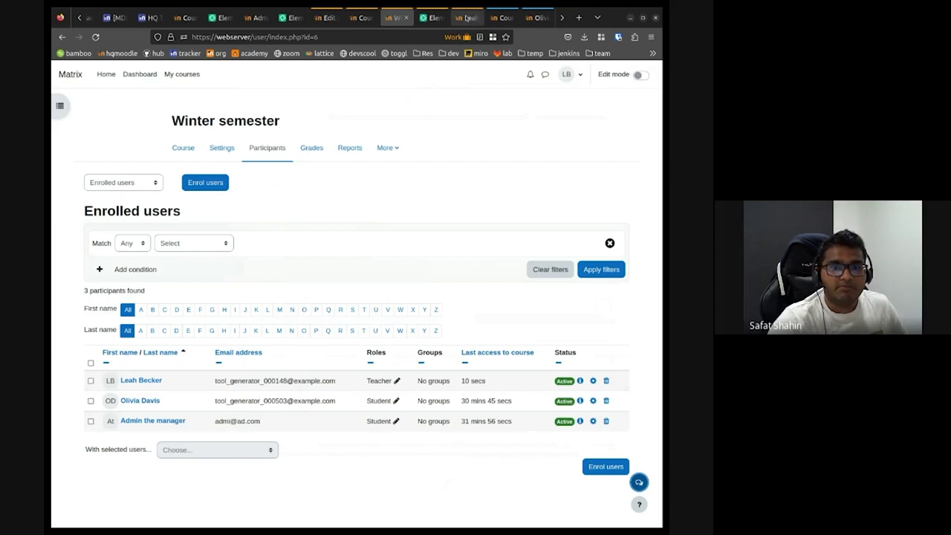
{"action": "left_click", "coordinate": [527, 19]}
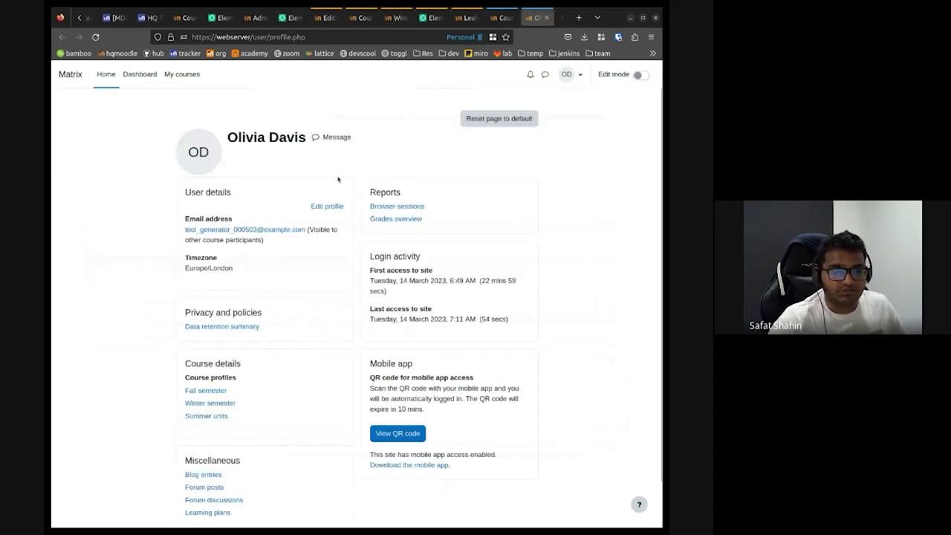
{"action": "left_click", "coordinate": [502, 17]}
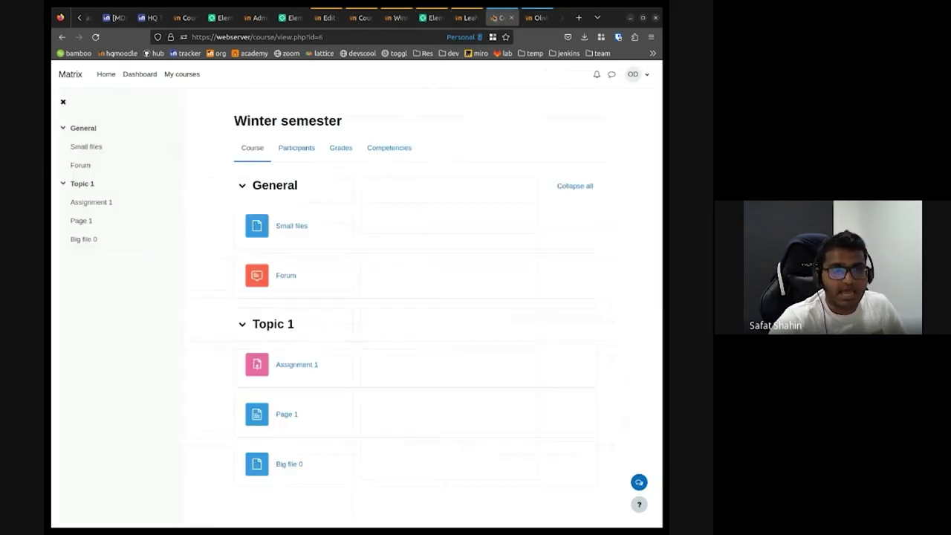
{"action": "left_click", "coordinate": [172, 76]}
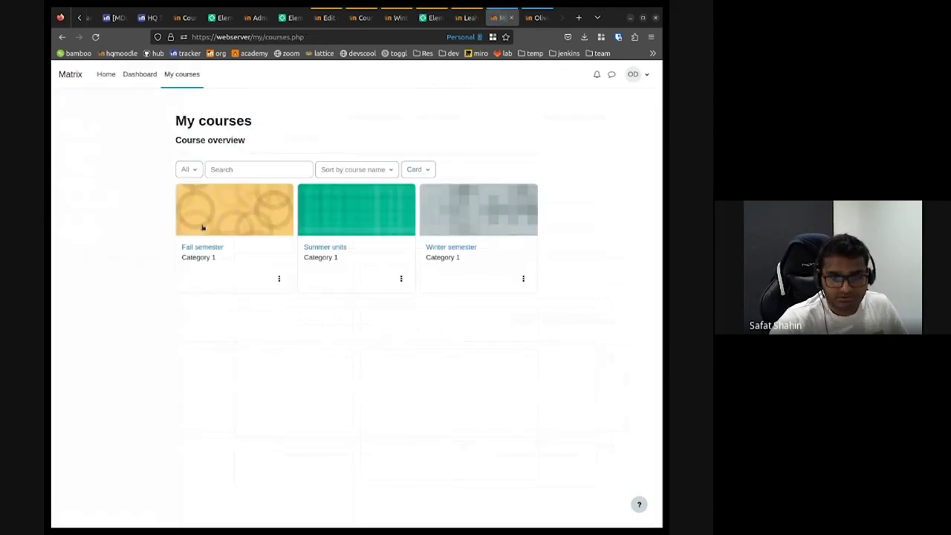
{"action": "left_click", "coordinate": [454, 223]}
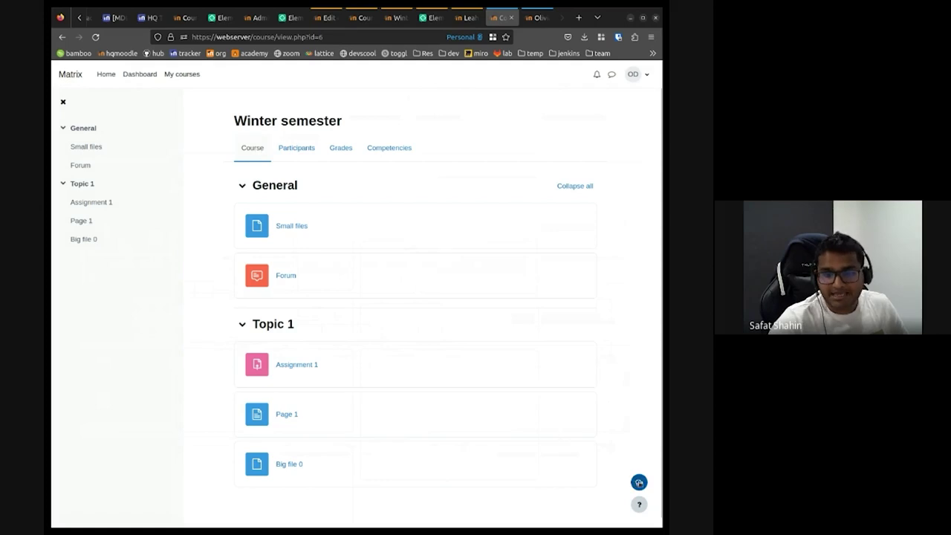
{"action": "left_click", "coordinate": [639, 483]}
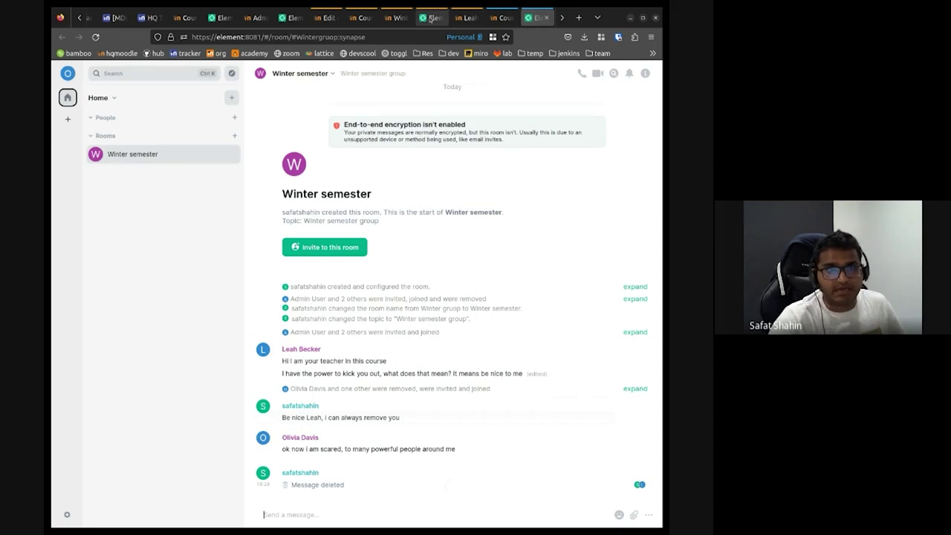
Return to the teacher's Winter semester Enrolled users page.
{"action": "left_click", "coordinate": [393, 18]}
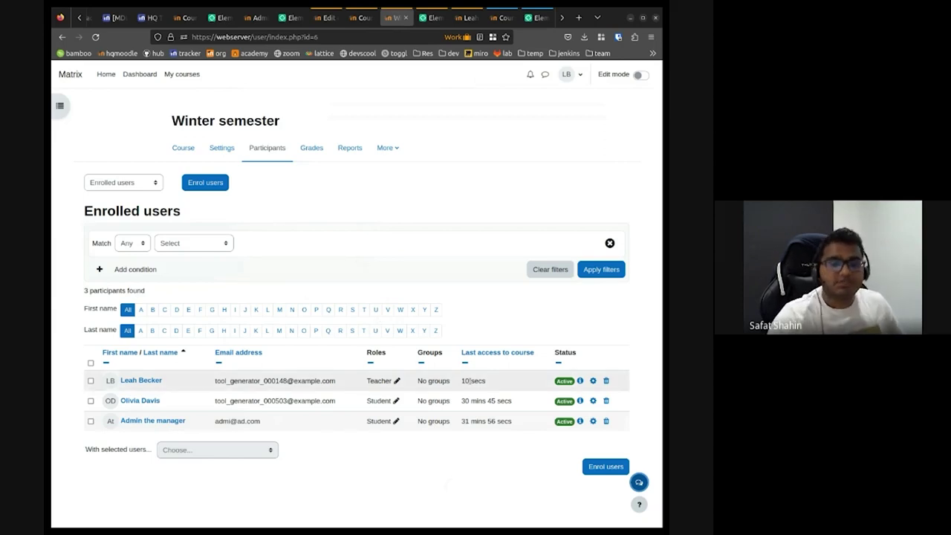
Change the second participant's Winter semester enrolment status to Suspended and save.
{"action": "left_click", "coordinate": [592, 401]}
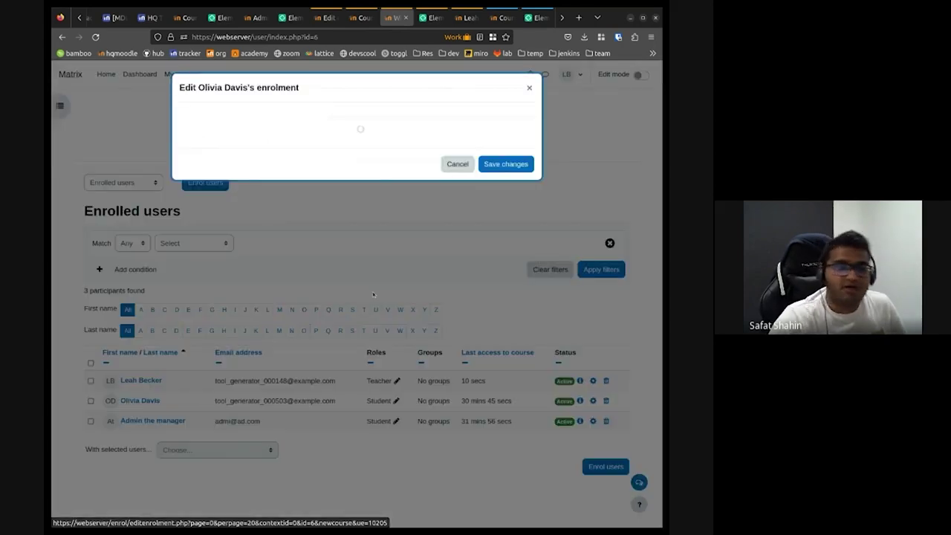
{"action": "left_click", "coordinate": [307, 141]}
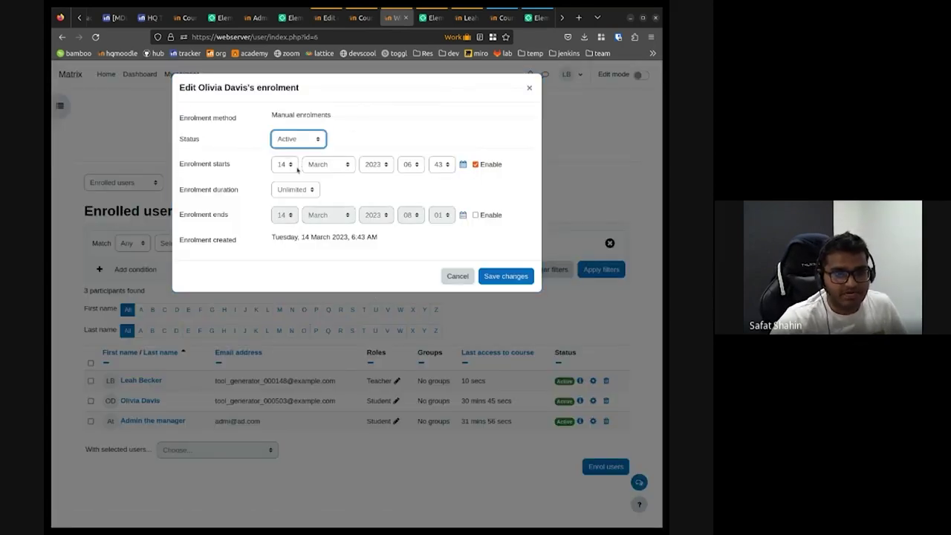
{"action": "left_click", "coordinate": [299, 166]}
{"action": "left_click", "coordinate": [497, 277]}
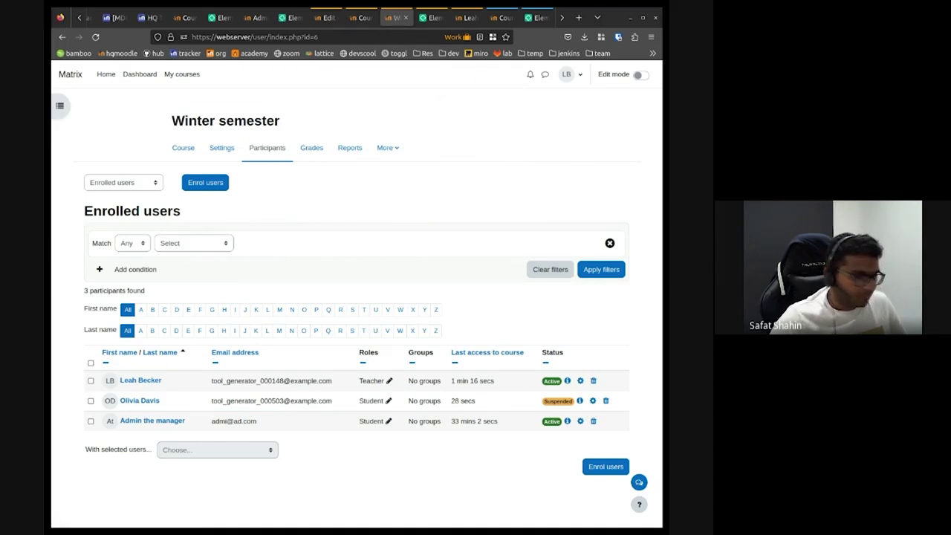
In the teacher's Element Winter semester room, expand the member removal, invite and join events.
{"action": "left_click", "coordinate": [432, 17]}
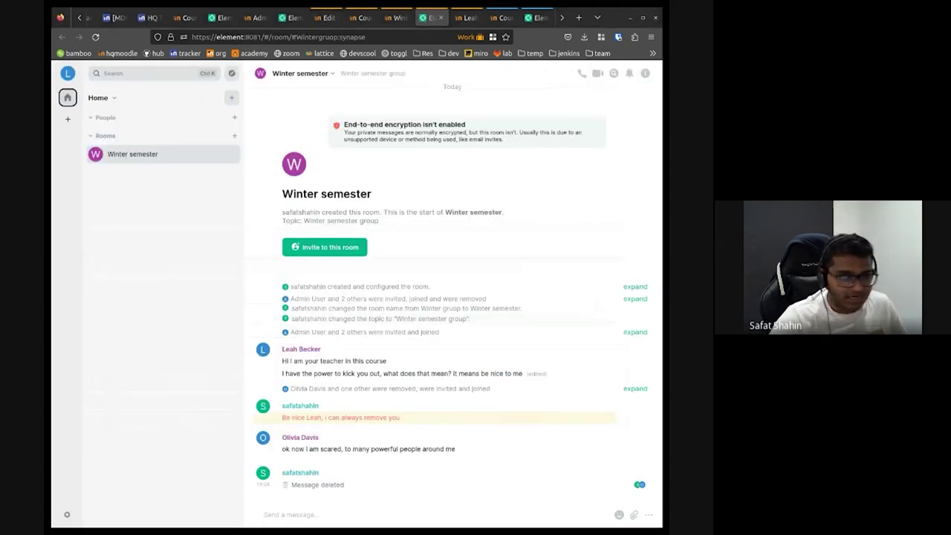
{"action": "left_click", "coordinate": [636, 389]}
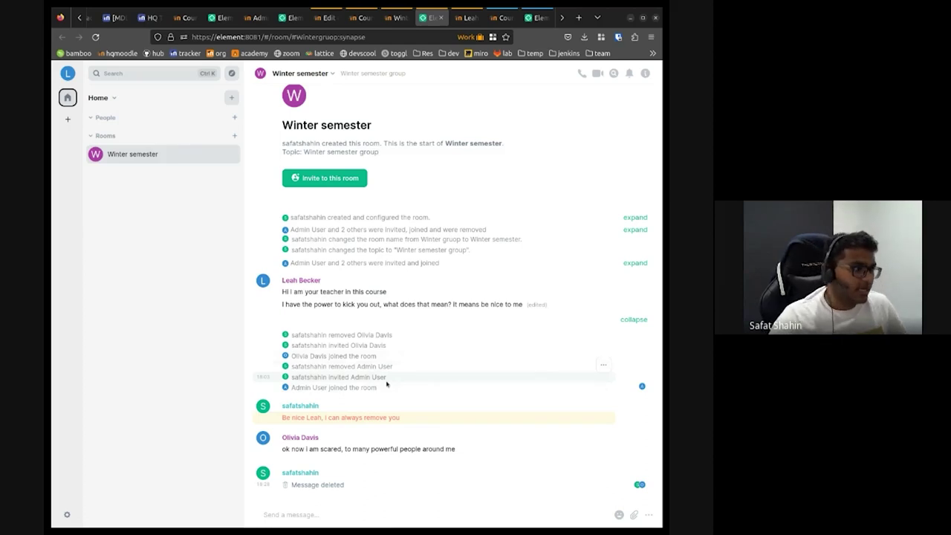
Leave the settings form and open the Fall semester course from My courses.
{"action": "left_click", "coordinate": [325, 18]}
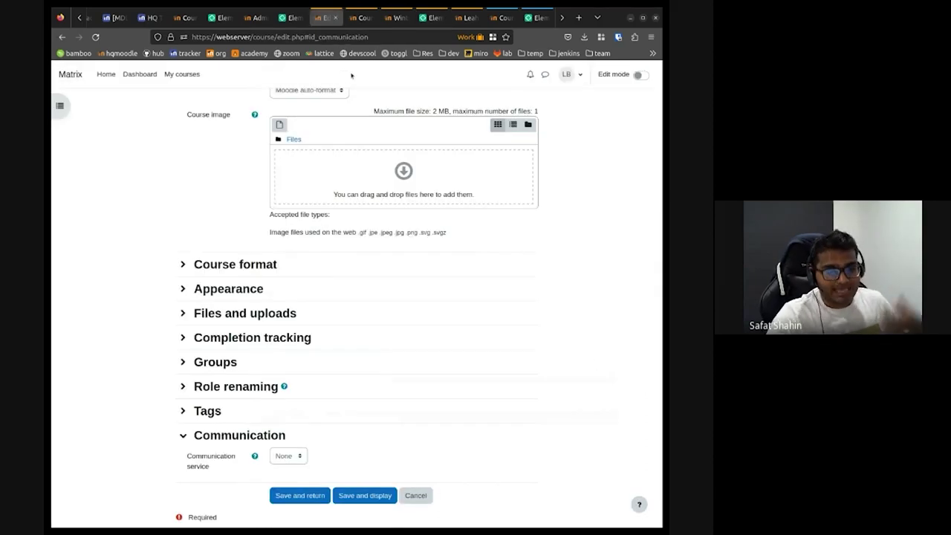
{"action": "scroll", "coordinate": [330, 89], "scroll_direction": "up", "scroll_amount": 15}
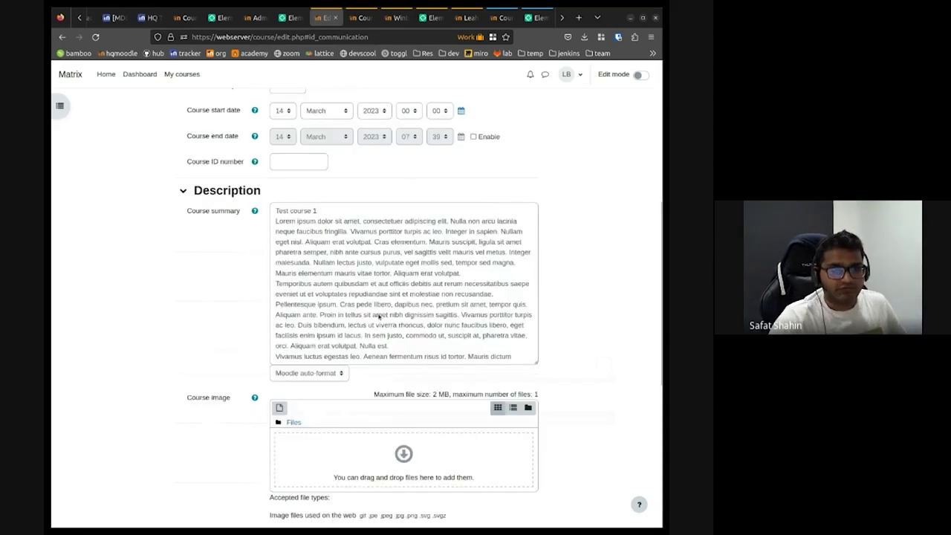
{"action": "left_click", "coordinate": [199, 151]}
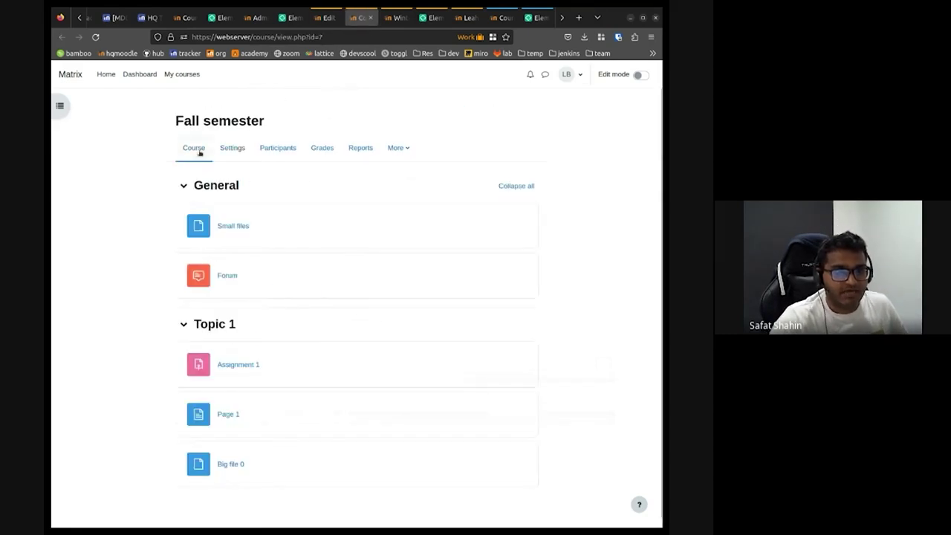
{"action": "left_click", "coordinate": [178, 77]}
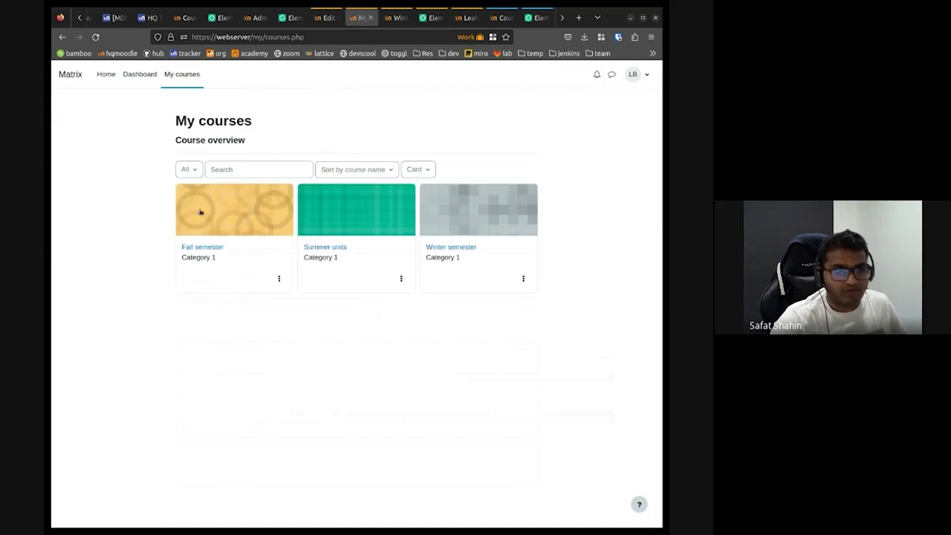
{"action": "left_click", "coordinate": [212, 247]}
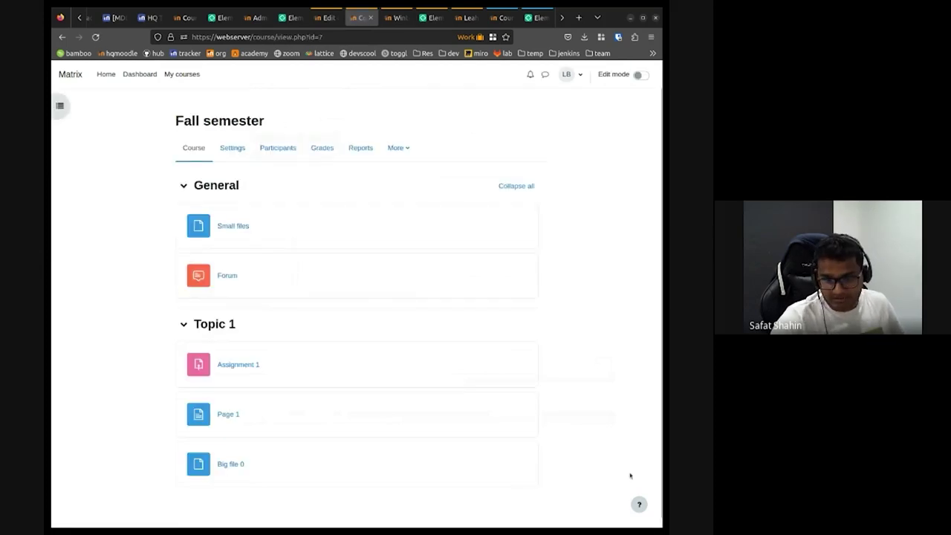
Give Fall semester Matrix communication, room 'Course for fall', topic 'Topic something to explain here', and save.
{"action": "left_click", "coordinate": [325, 16]}
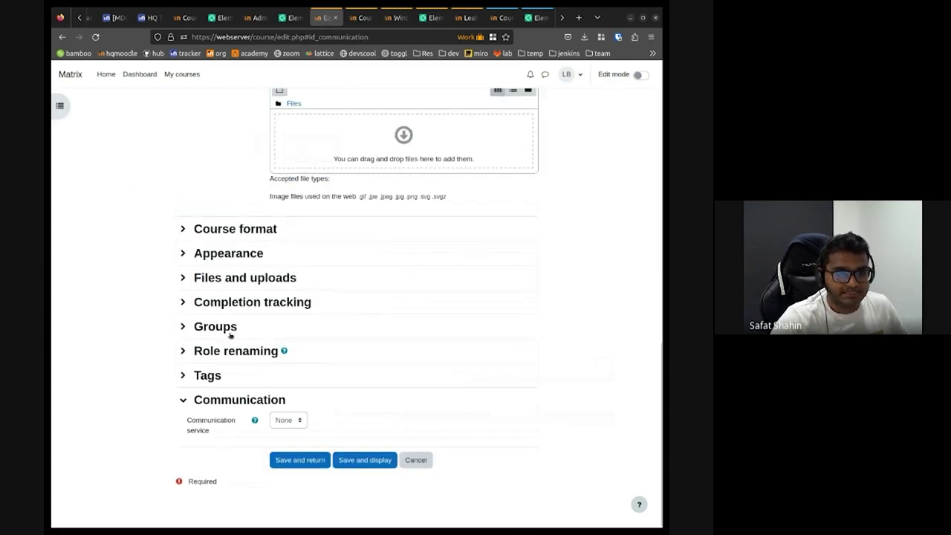
{"action": "left_click", "coordinate": [300, 421]}
{"action": "left_click", "coordinate": [291, 451]}
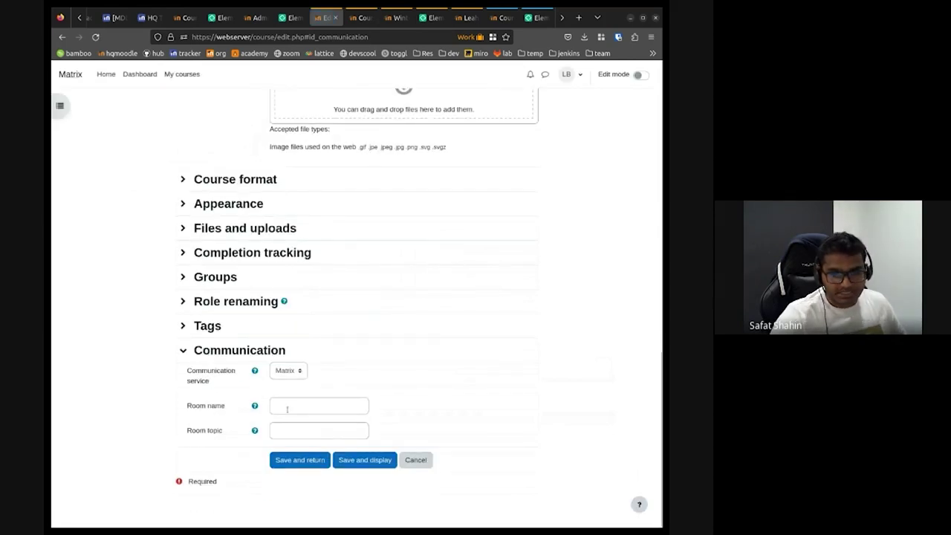
{"action": "left_click", "coordinate": [287, 410]}
{"action": "scroll", "coordinate": [321, 397], "scroll_direction": "up", "scroll_amount": 15}
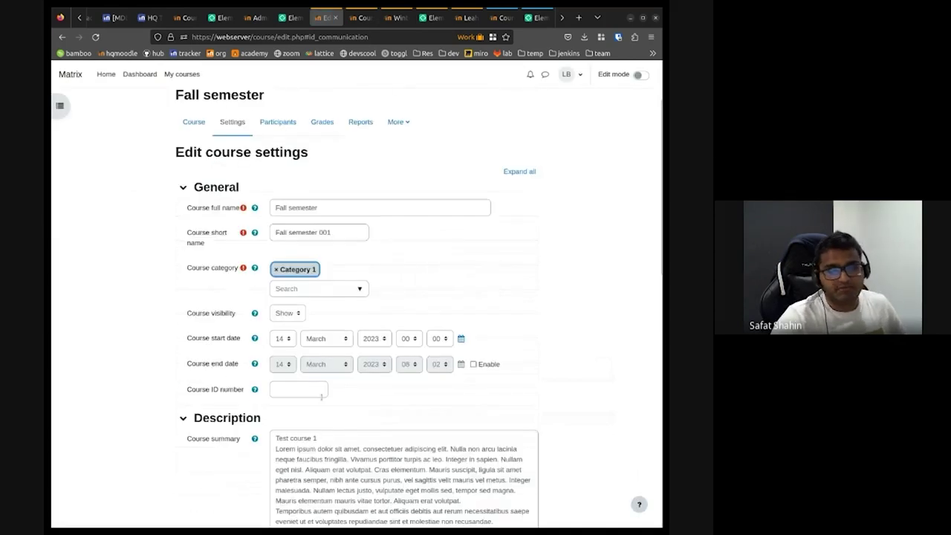
{"action": "scroll", "coordinate": [321, 397], "scroll_direction": "down", "scroll_amount": 15}
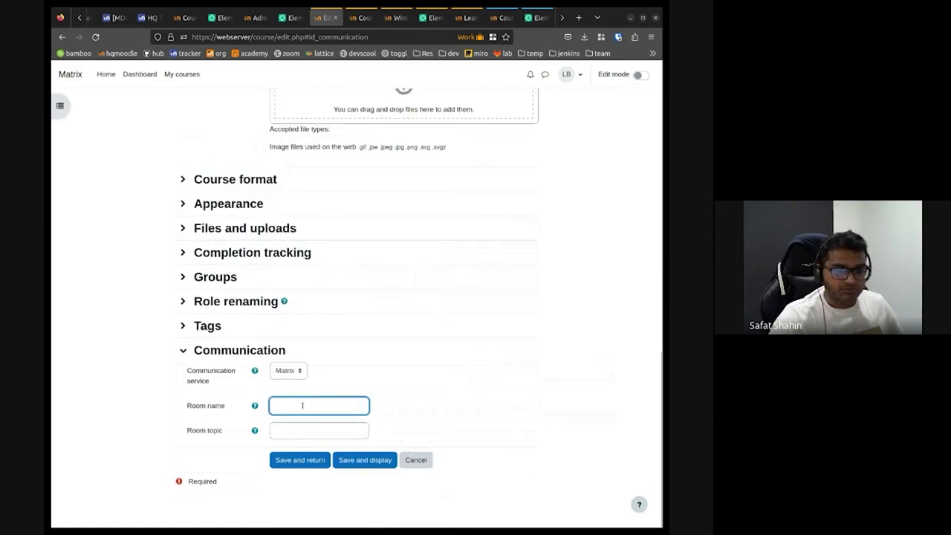
{"action": "type", "text": "Course for"}
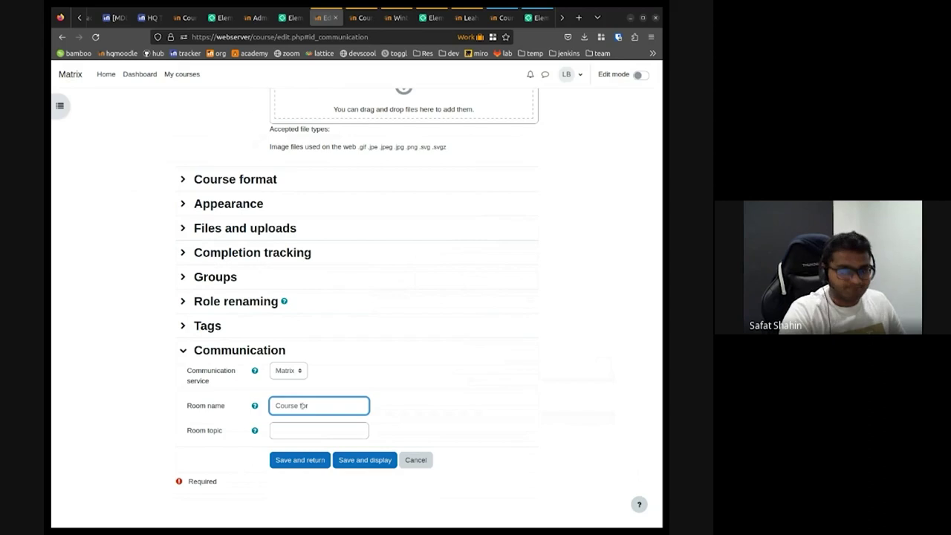
{"action": "type", "text": "all"}
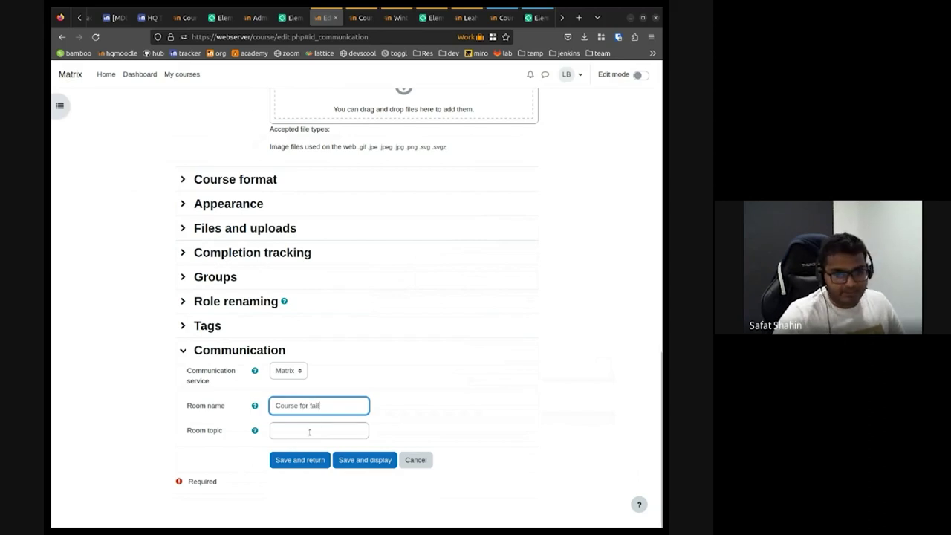
{"action": "left_click", "coordinate": [311, 431]}
{"action": "type", "text": "Topic some"}
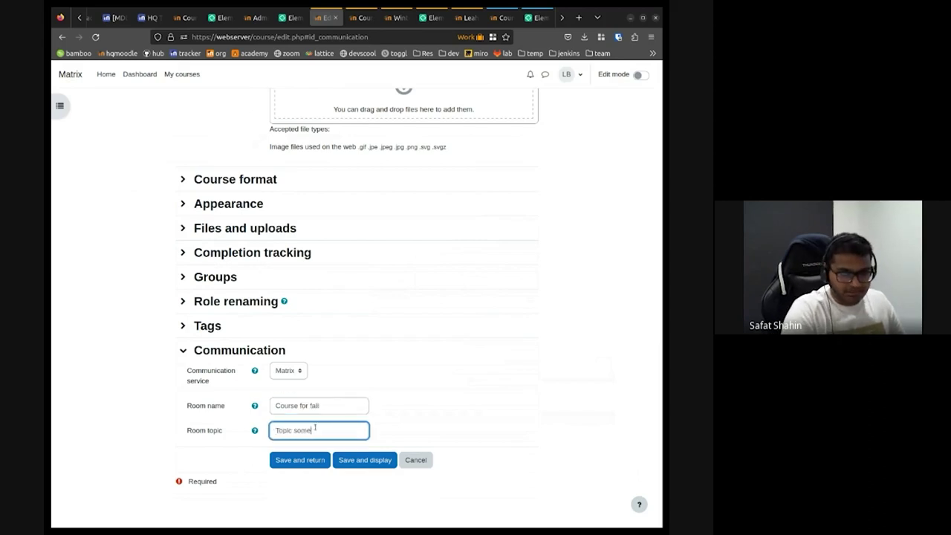
{"action": "type", "text": "thing to explain here"}
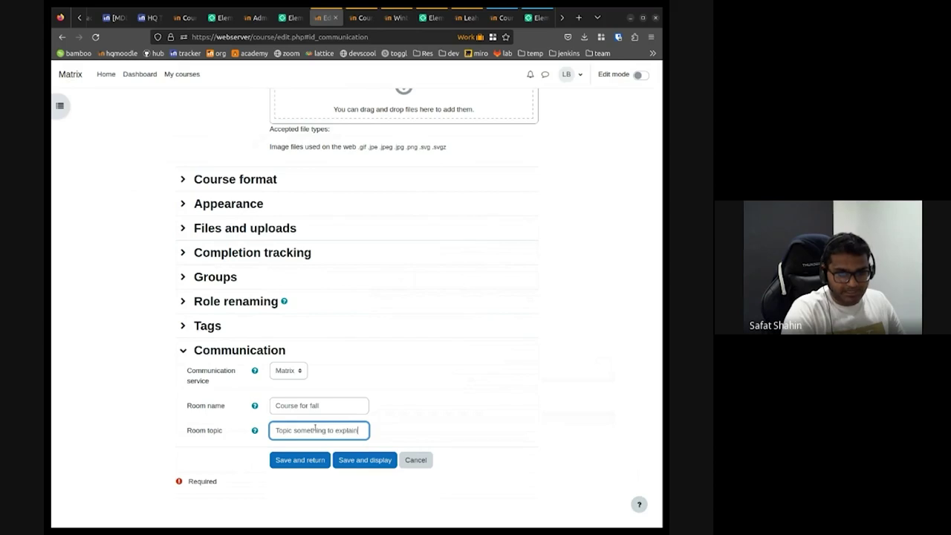
{"action": "left_click", "coordinate": [364, 459]}
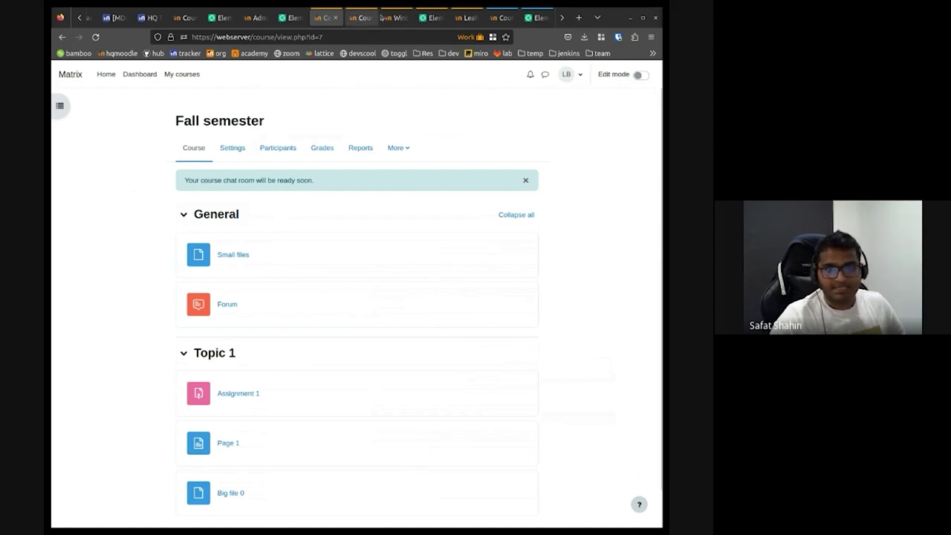
Return to the Winter semester participants list showing one student Suspended.
{"action": "scroll", "coordinate": [438, 17], "scroll_direction": "down", "scroll_amount": 2}
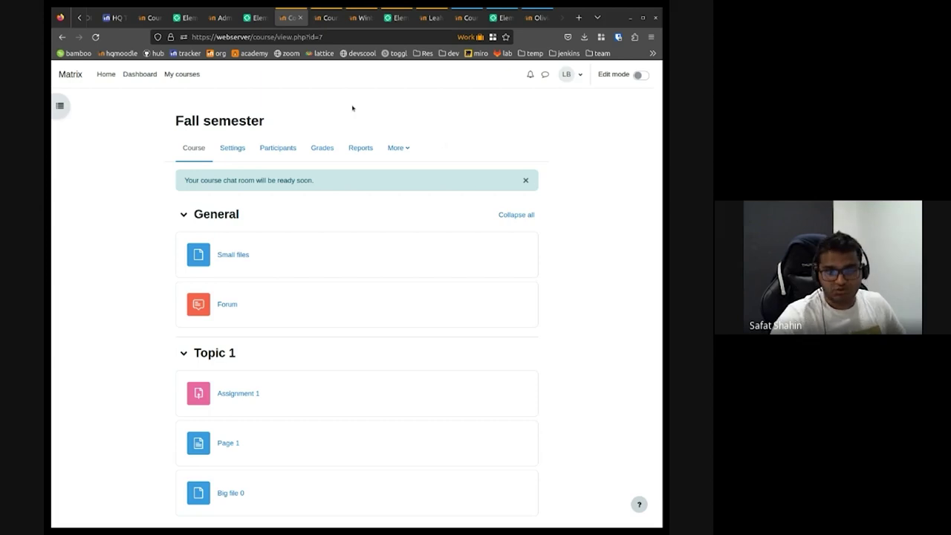
{"action": "left_click", "coordinate": [361, 17]}
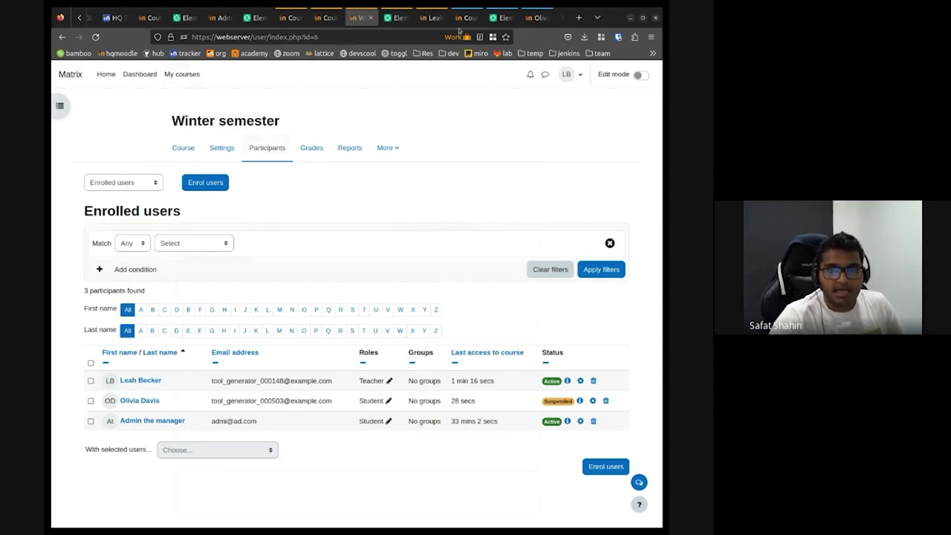
Scroll up the Winter semester course page to view its General and Topic 1 sections.
{"action": "scroll", "coordinate": [448, 18], "scroll_direction": "up", "scroll_amount": 3}
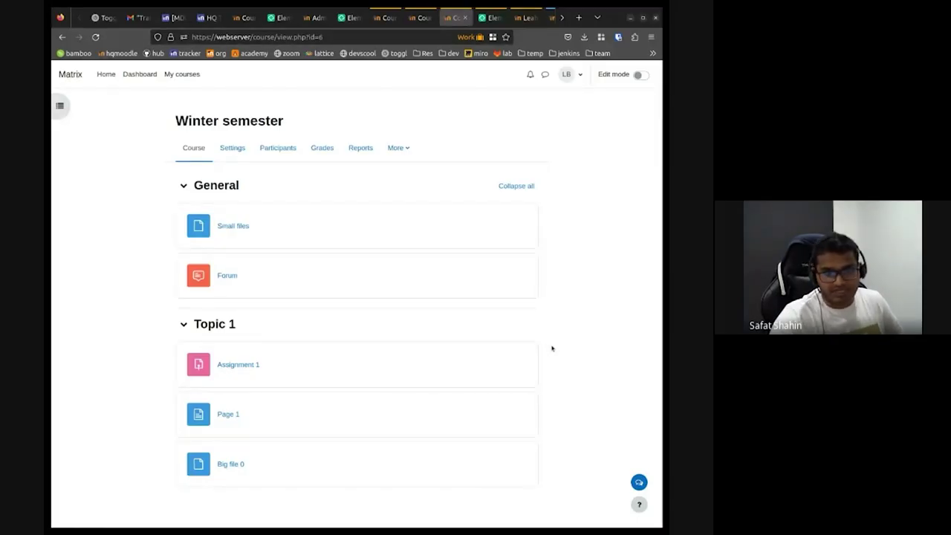
As the student, get refused on Small files; My courses lists only Fall semester and Summer units.
{"action": "scroll", "coordinate": [551, 348], "scroll_direction": "down", "scroll_amount": 1}
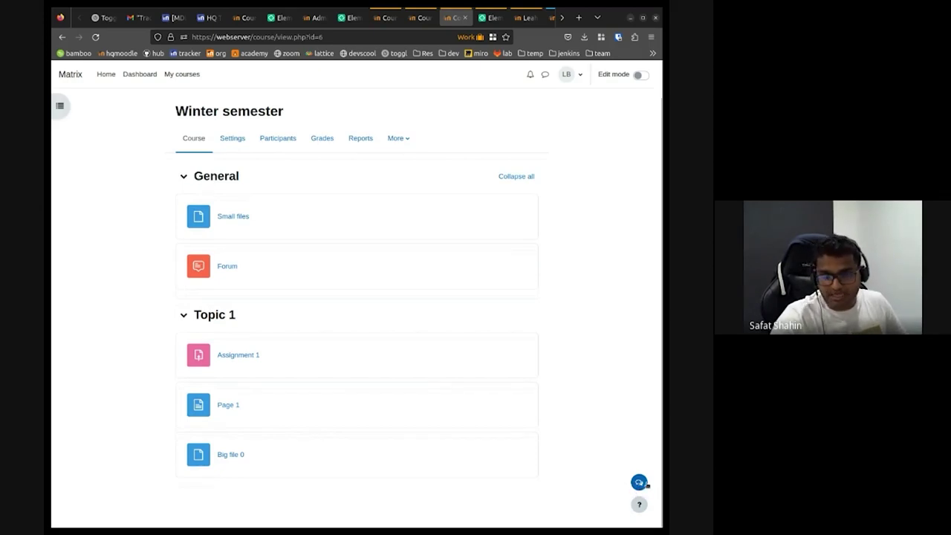
{"action": "left_click", "coordinate": [552, 18]}
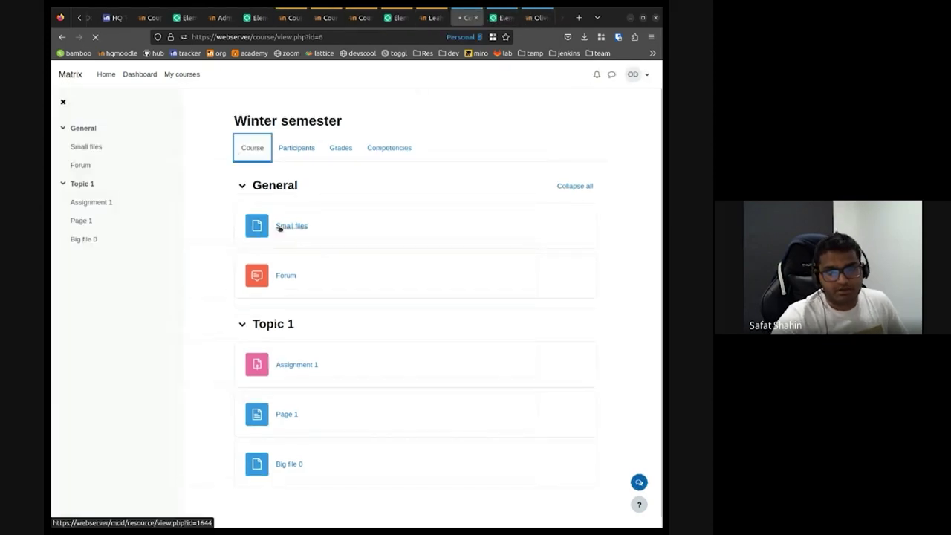
{"action": "left_click", "coordinate": [280, 225]}
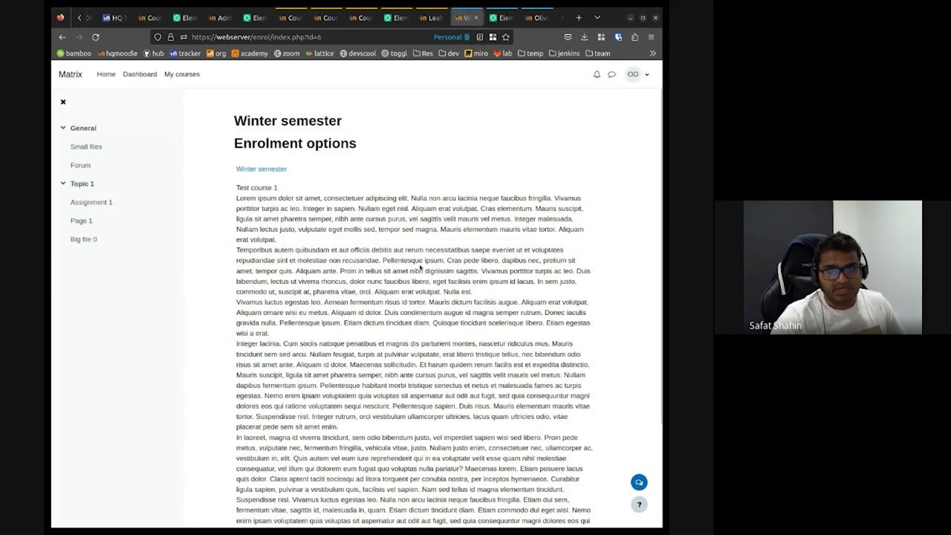
{"action": "scroll", "coordinate": [420, 266], "scroll_direction": "down", "scroll_amount": 3}
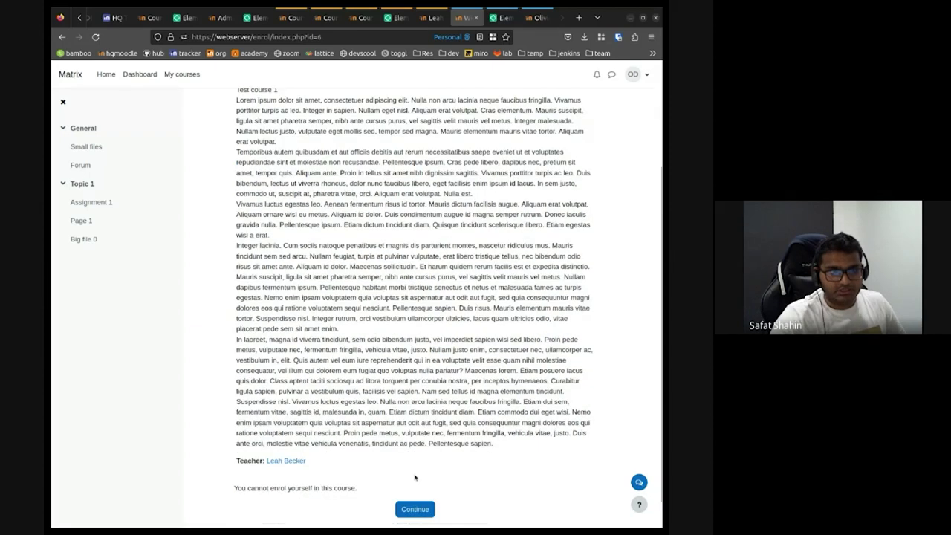
{"action": "scroll", "coordinate": [420, 266], "scroll_direction": "up", "scroll_amount": 3}
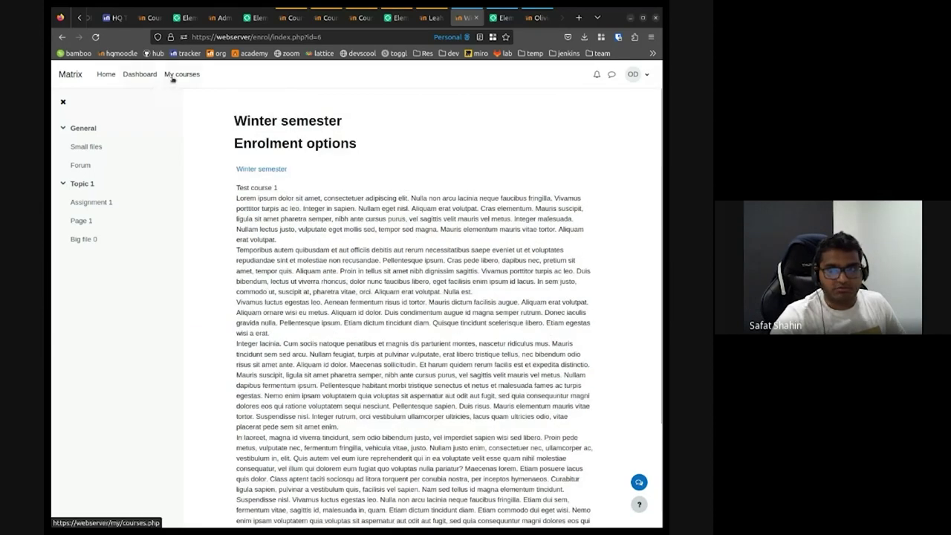
{"action": "left_click", "coordinate": [171, 75]}
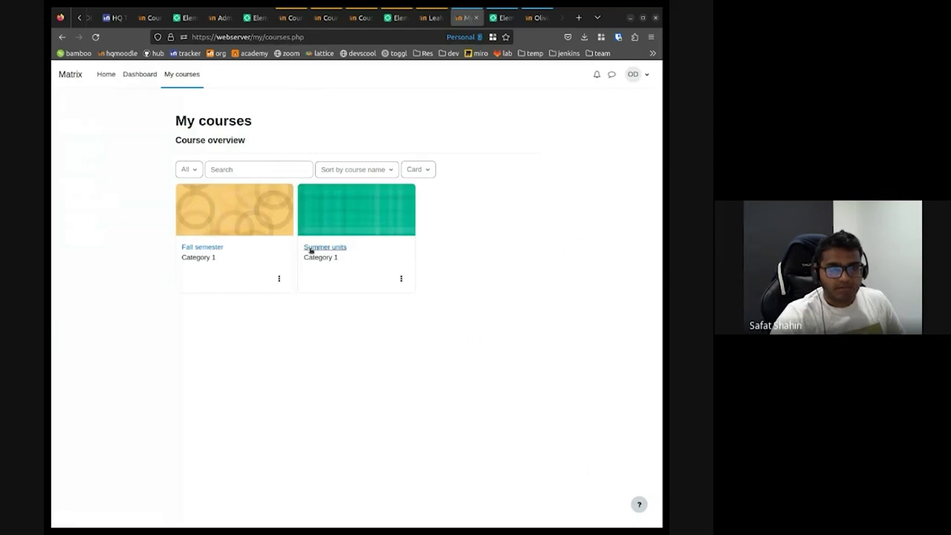
Set the suspended student's Winter semester enrolment back to Active and save.
{"action": "left_click", "coordinate": [431, 18]}
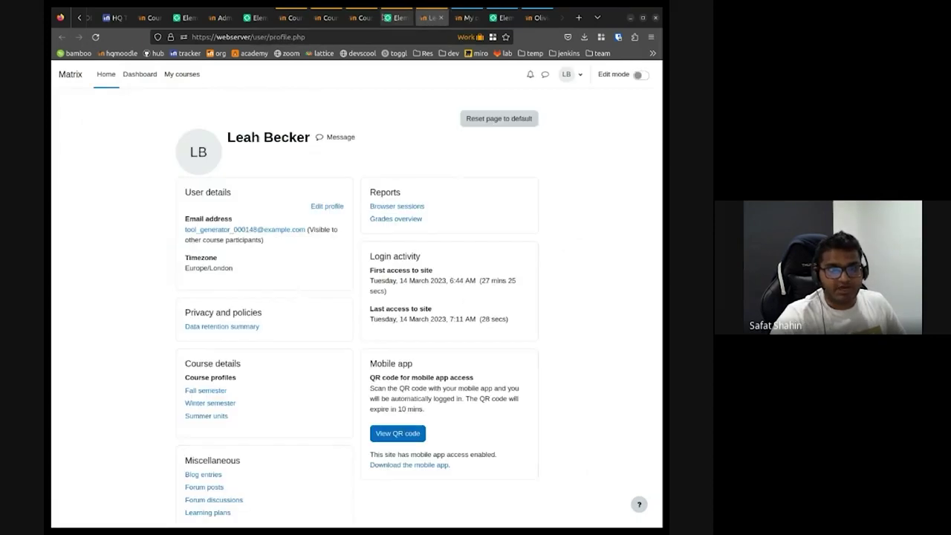
{"action": "left_click", "coordinate": [362, 18]}
{"action": "left_click", "coordinate": [233, 140]}
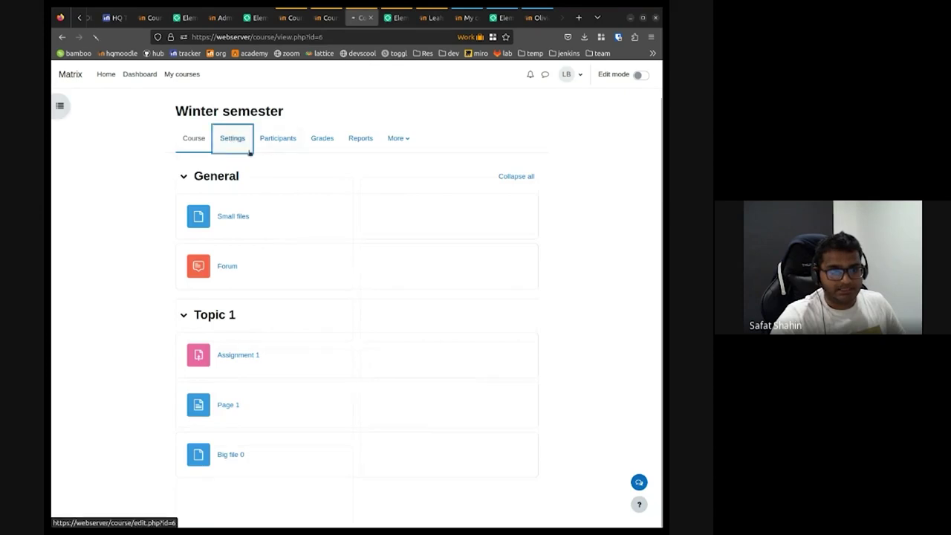
{"action": "left_click", "coordinate": [280, 149]}
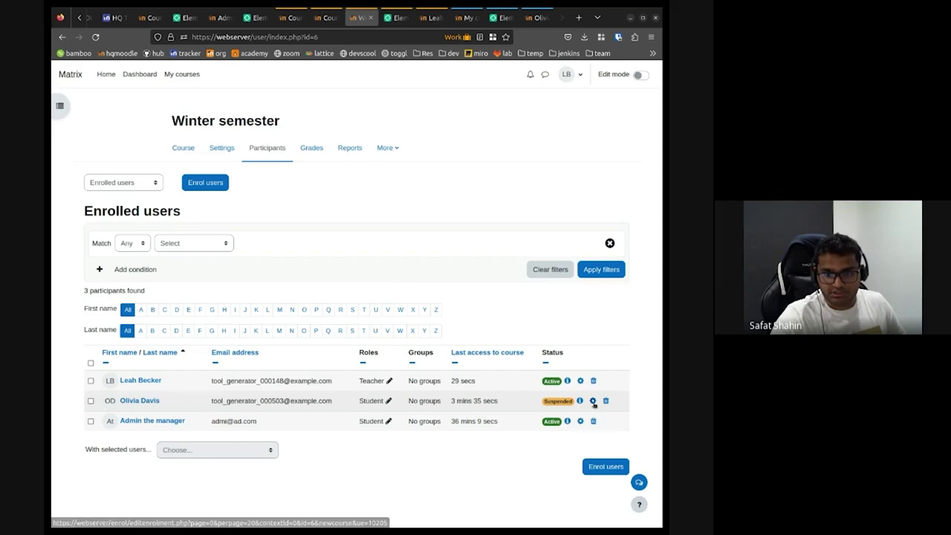
{"action": "left_click", "coordinate": [592, 402]}
{"action": "left_click", "coordinate": [312, 138]}
{"action": "left_click", "coordinate": [297, 151]}
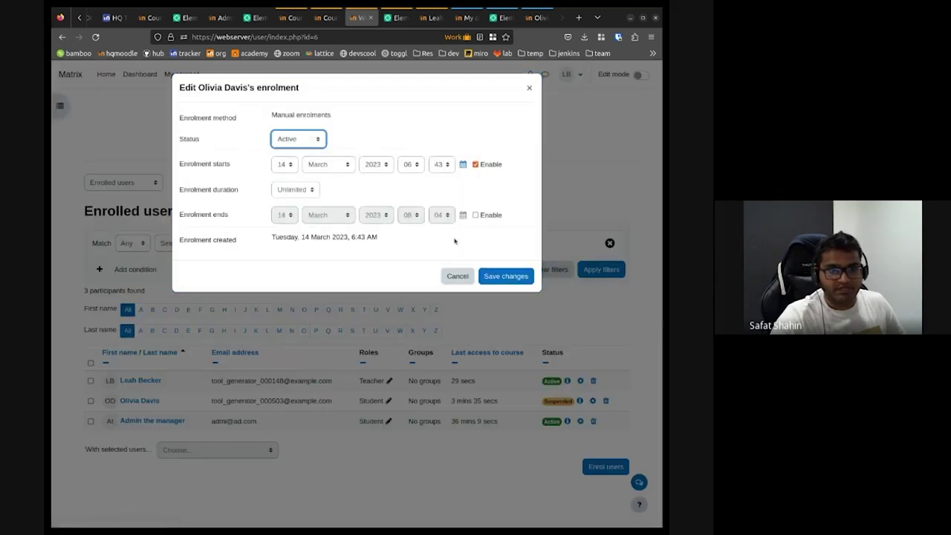
{"action": "left_click", "coordinate": [500, 276]}
Refresh the student's My courses, open the Winter semester course, then view its Element chat room.
{"action": "left_click", "coordinate": [462, 17]}
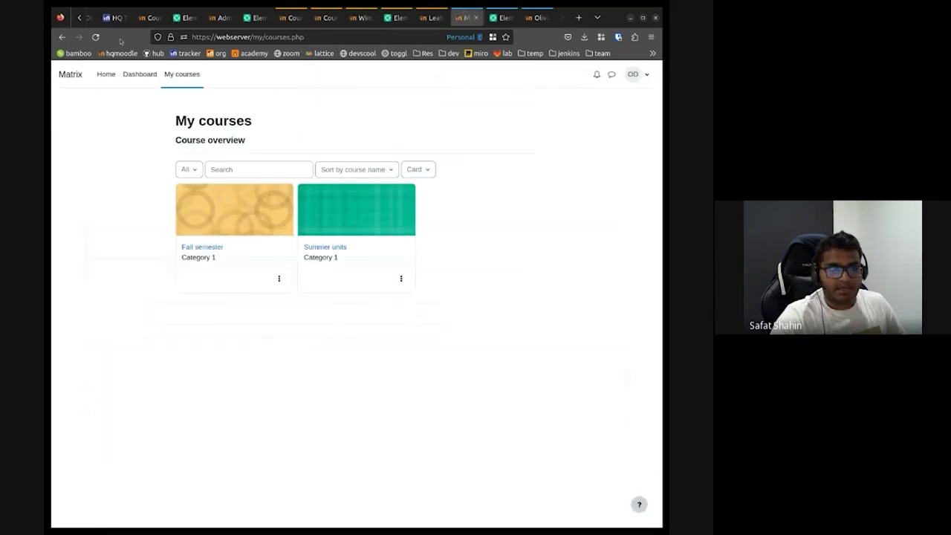
{"action": "key", "text": "F5"}
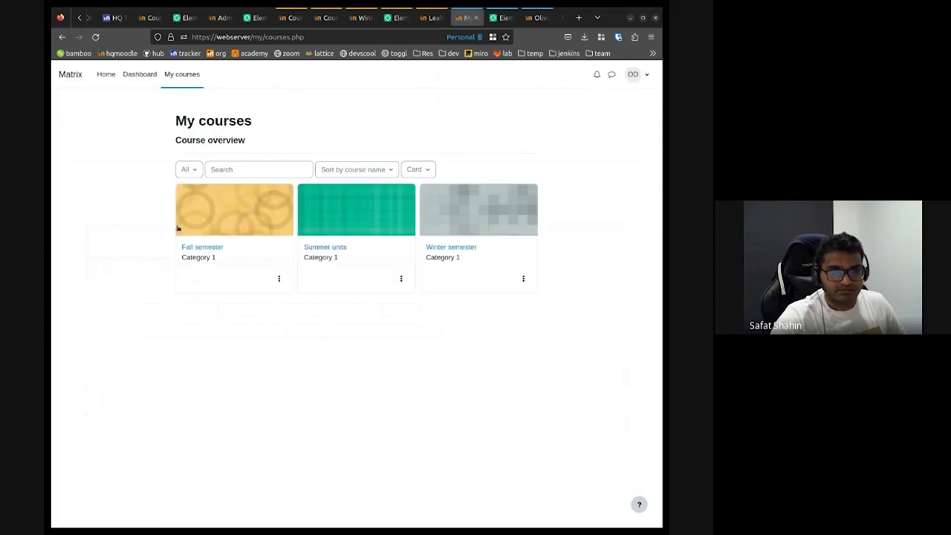
{"action": "left_click", "coordinate": [456, 223]}
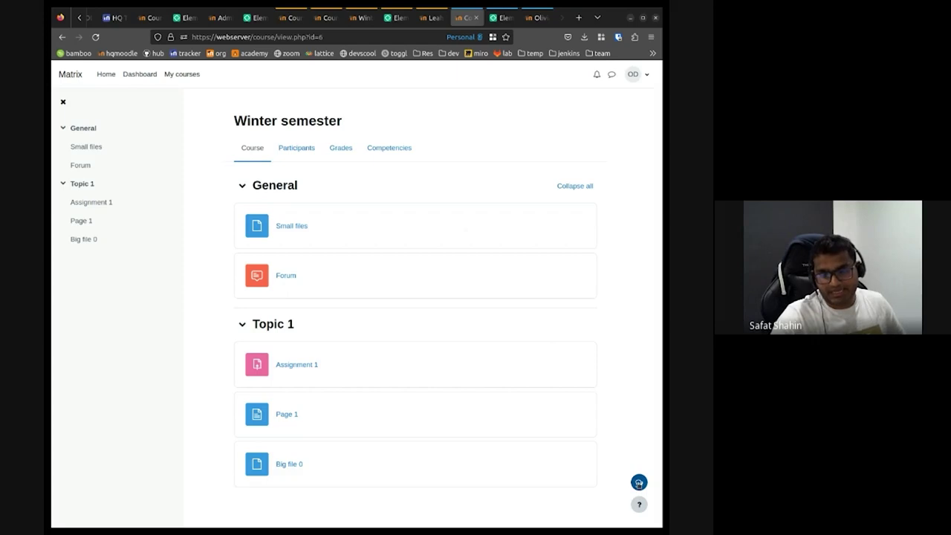
{"action": "left_click", "coordinate": [497, 17]}
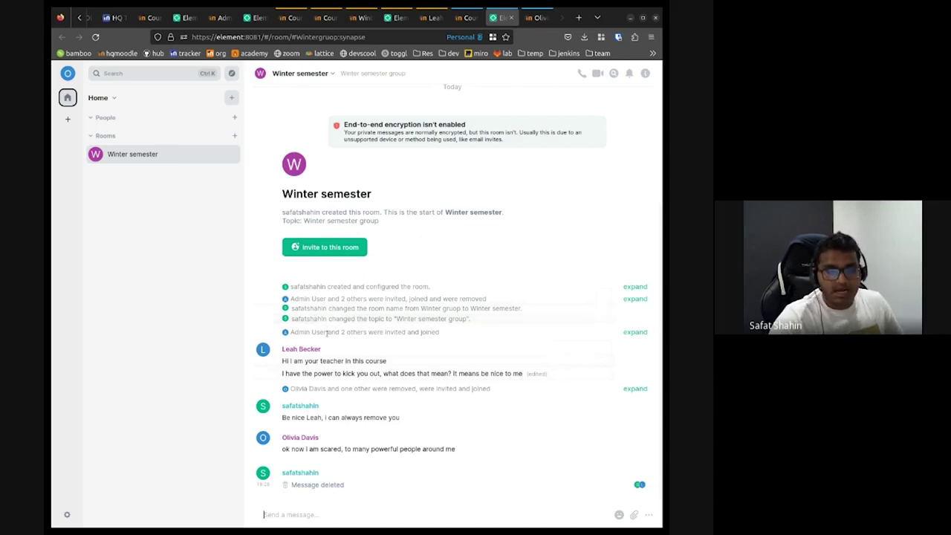
Accept the Winter semester room invitation and expand the latest event group showing the removal, re-invite and rejoin.
{"action": "left_click_drag", "start_coordinate": [326, 333], "coordinate": [290, 332]}
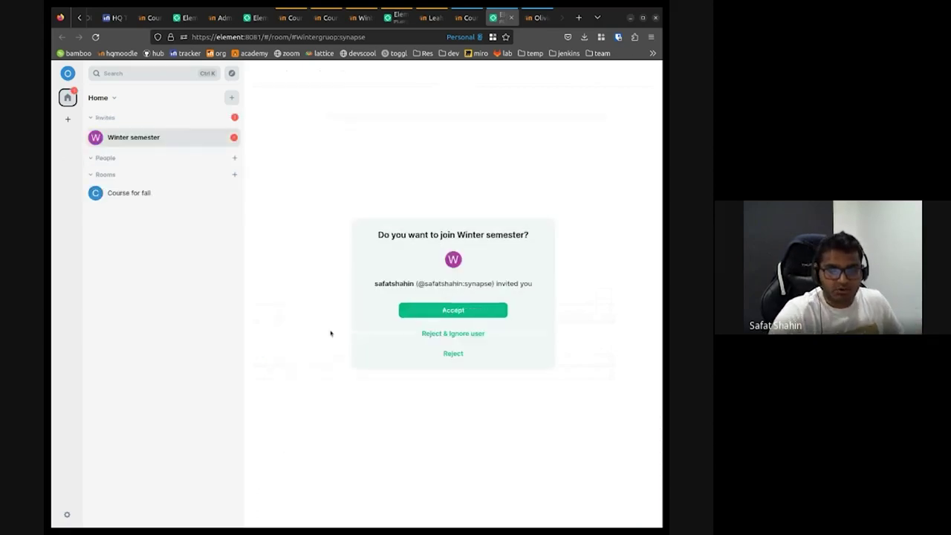
{"action": "left_click", "coordinate": [453, 307]}
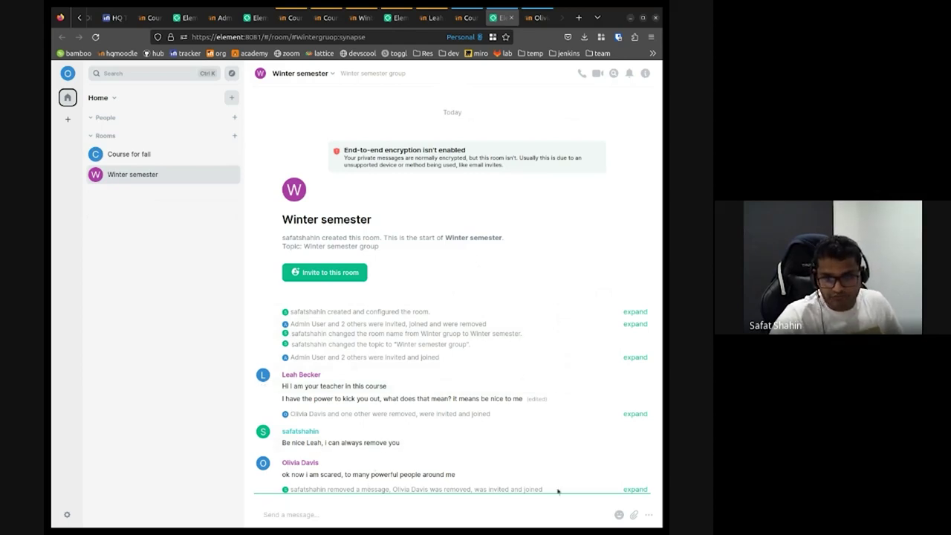
{"action": "left_click", "coordinate": [633, 491]}
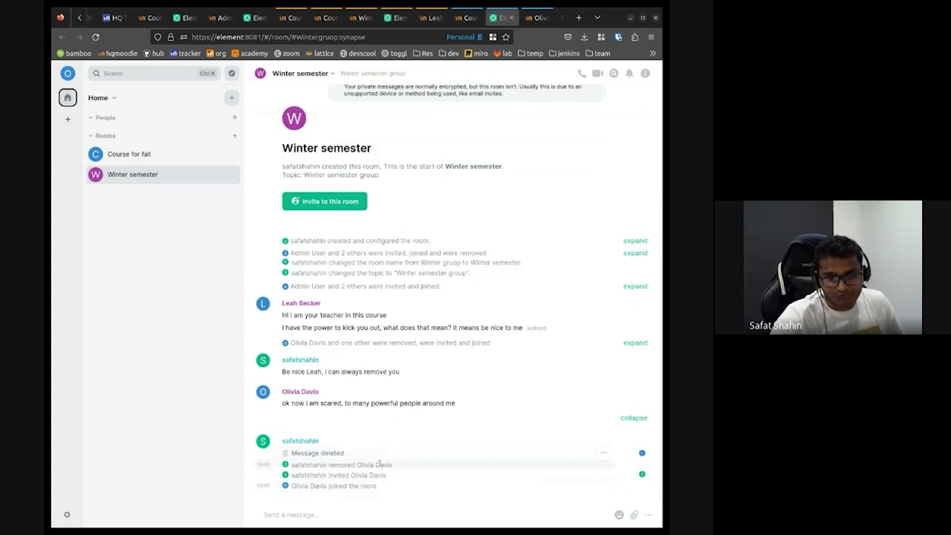